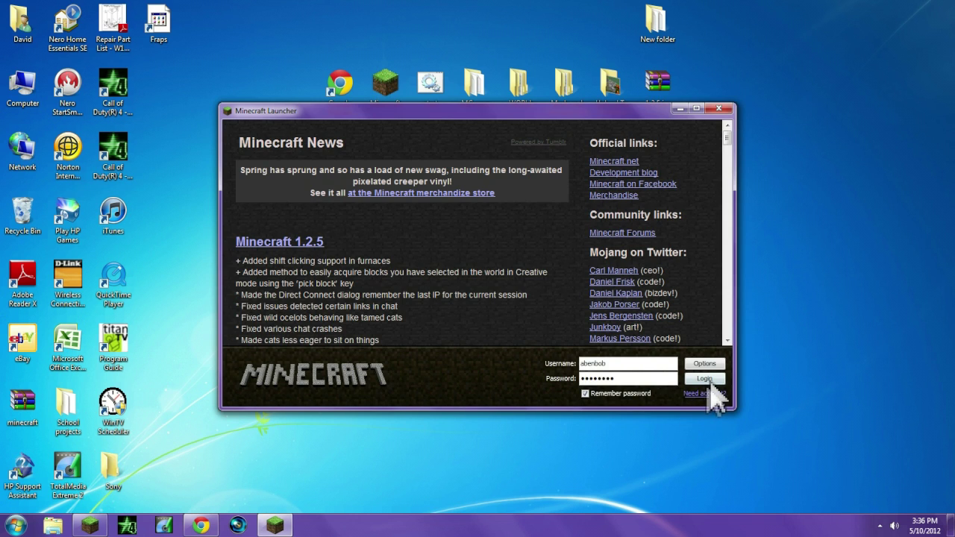
Log in to the Minecraft Launcher and maximize the Minecraft 1.2.5 window
{"action": "left_click", "coordinate": [708, 384]}
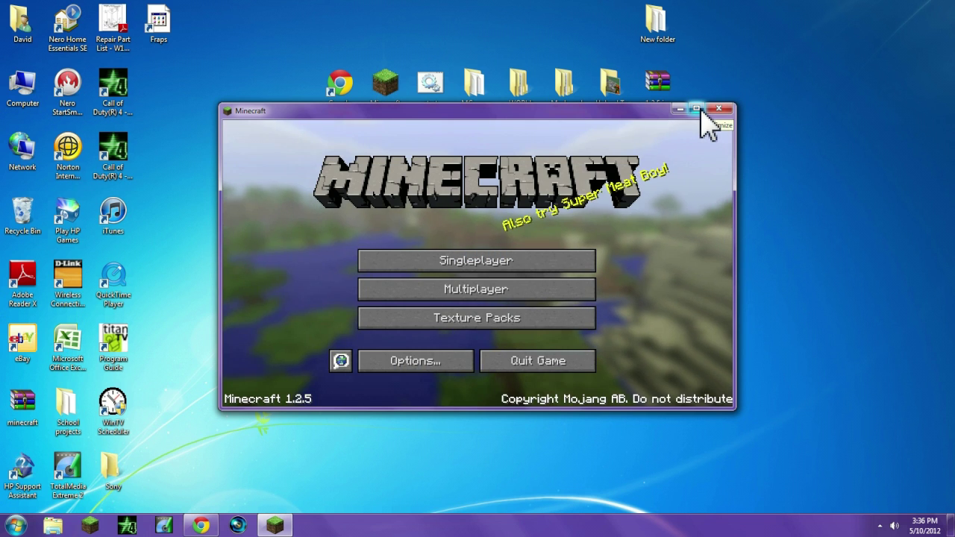
{"action": "left_click", "coordinate": [696, 110]}
Load the SkyBlock singleplayer world, show the debug info, then save, quit to title and exit
{"action": "left_click", "coordinate": [447, 242]}
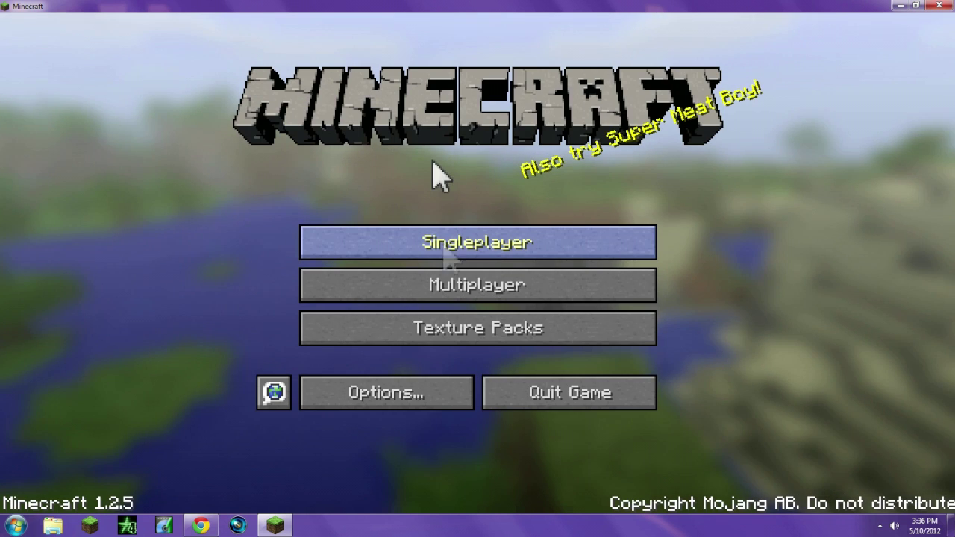
{"action": "double_click", "coordinate": [414, 127]}
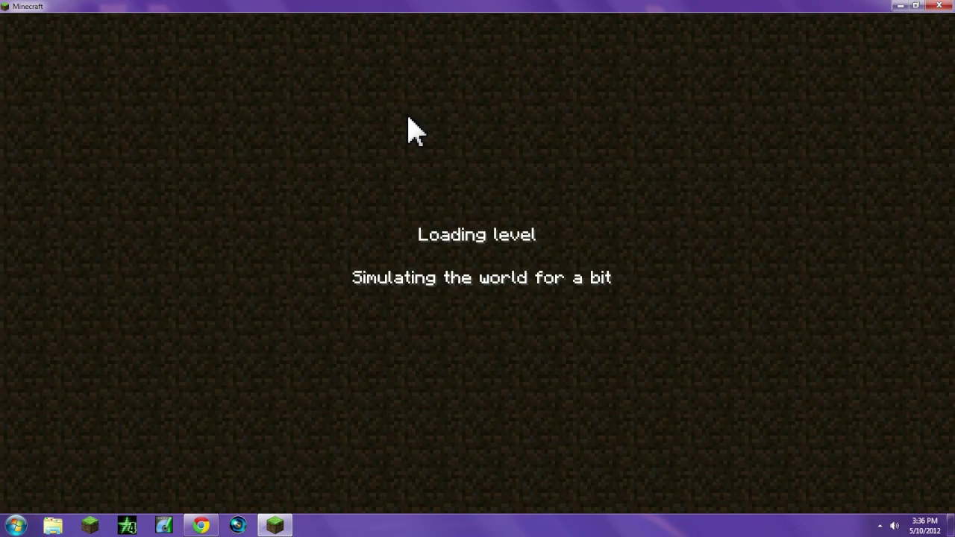
{"action": "key", "text": "shift+F3"}
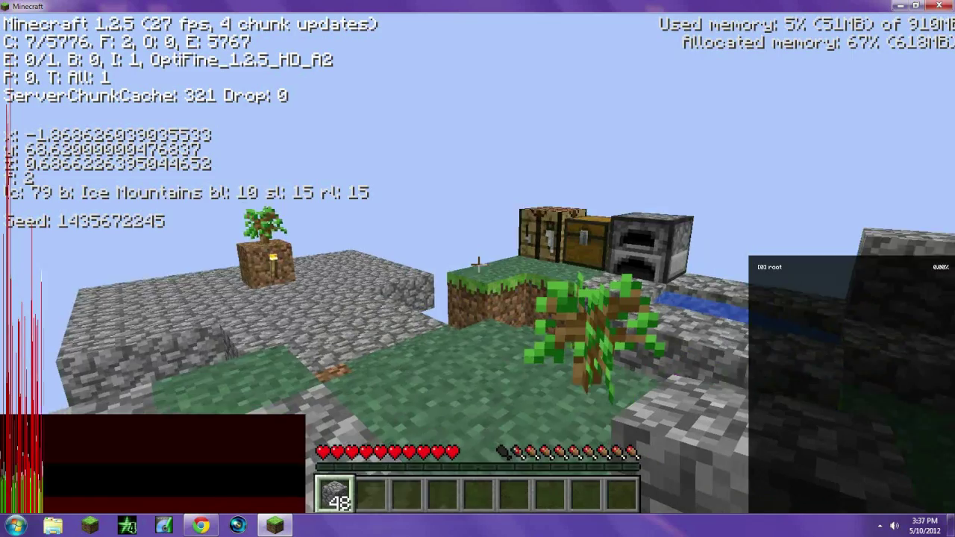
{"action": "key", "text": "Escape"}
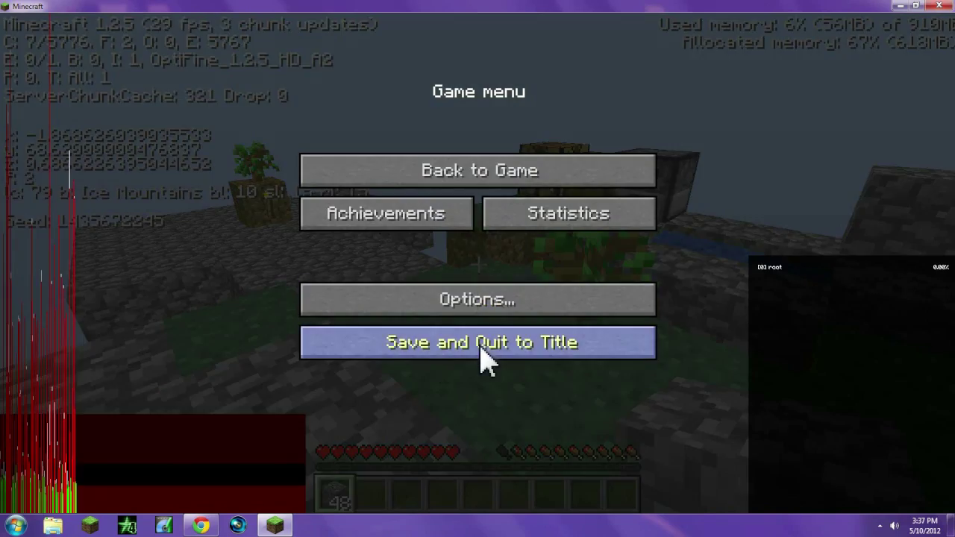
{"action": "left_click", "coordinate": [482, 346]}
{"action": "left_click", "coordinate": [938, 6]}
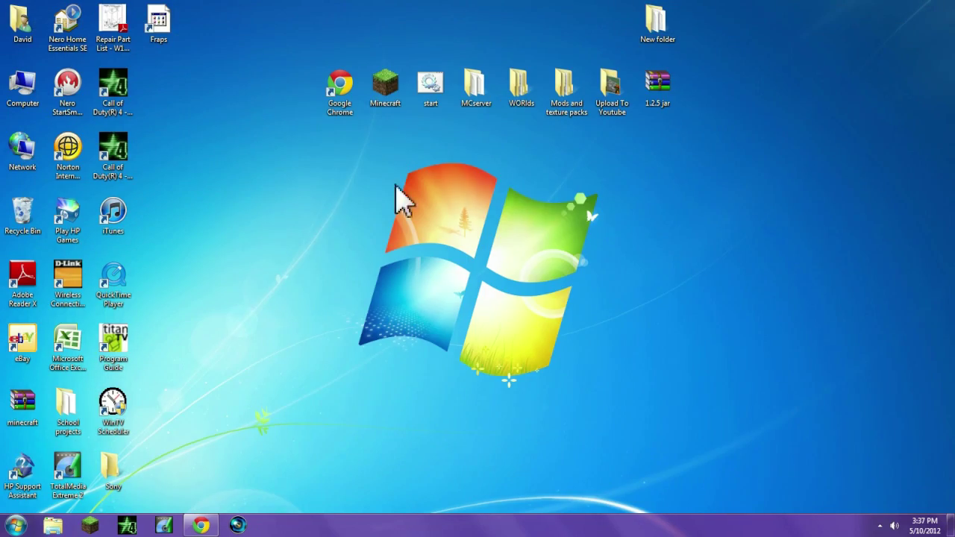
Reach Advanced system settings through Computer's Properties and bring up Performance Options
{"action": "left_click", "coordinate": [15, 525]}
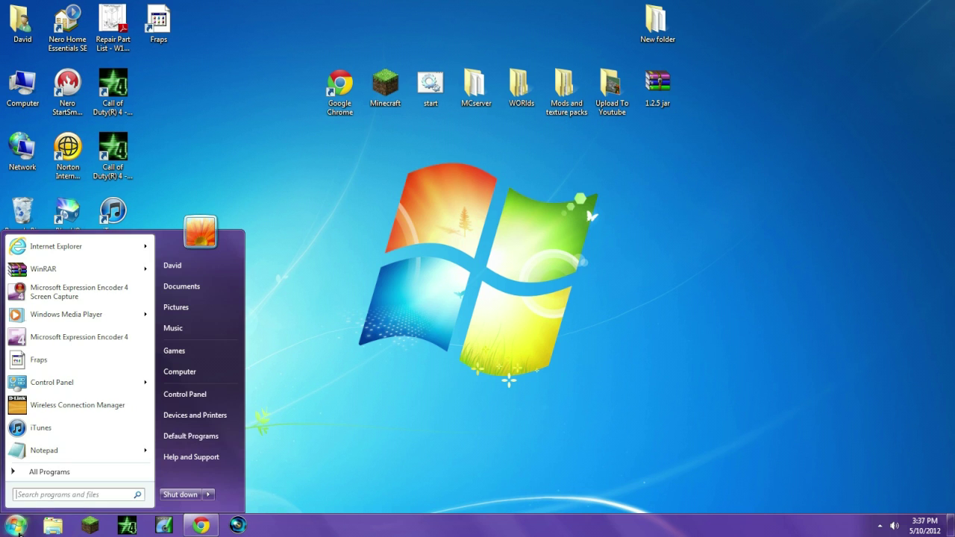
{"action": "right_click", "coordinate": [183, 377]}
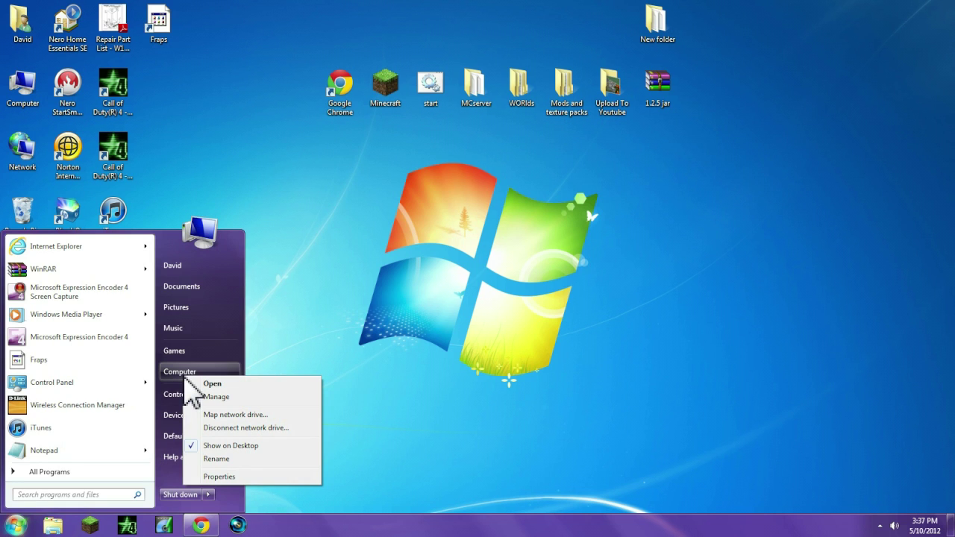
{"action": "left_click", "coordinate": [219, 477]}
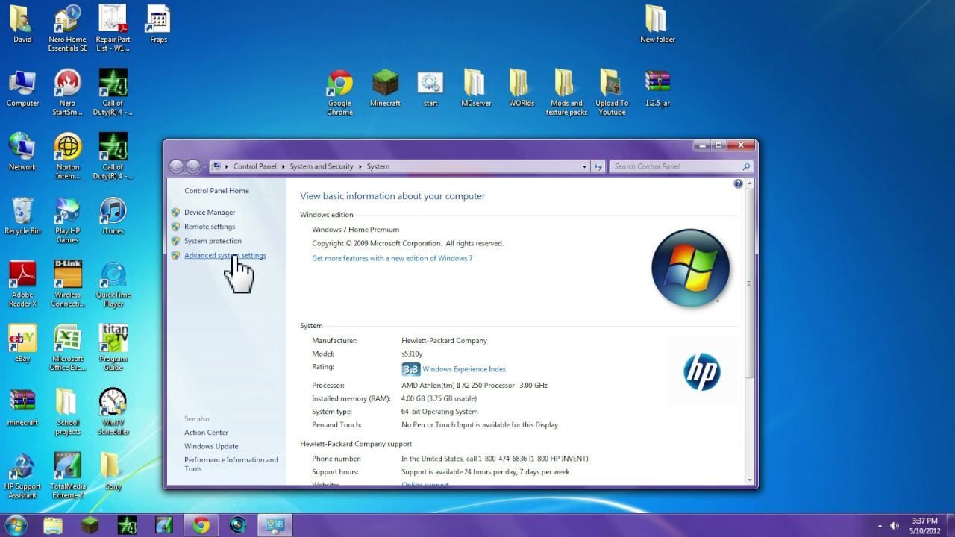
{"action": "left_click", "coordinate": [232, 256]}
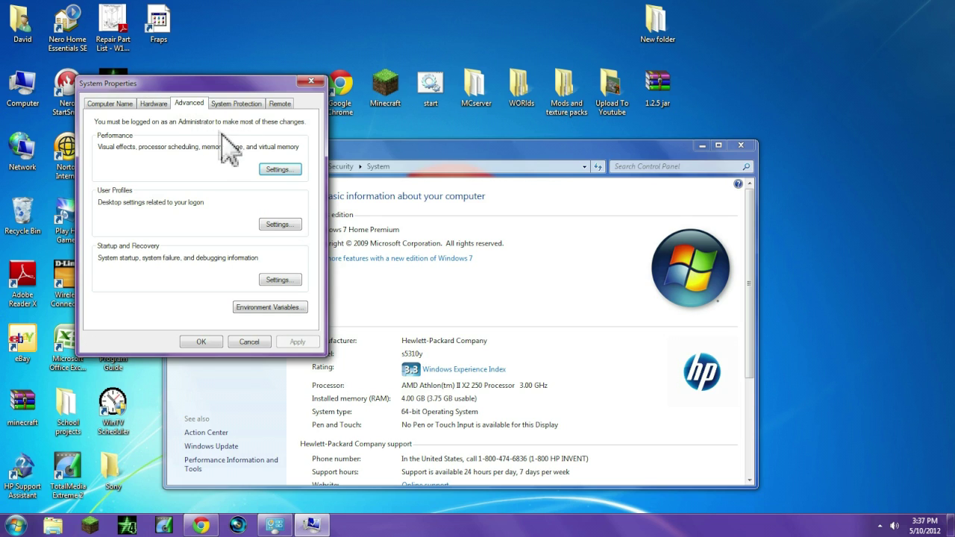
{"action": "left_click", "coordinate": [276, 169]}
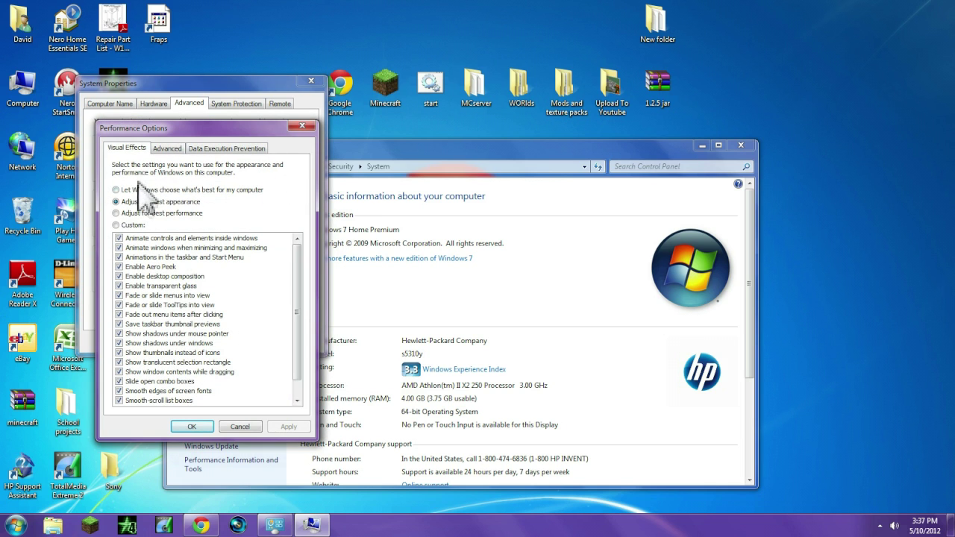
Give drive C: a custom 10000 MB paging file and close Performance Options
{"action": "left_click", "coordinate": [165, 148]}
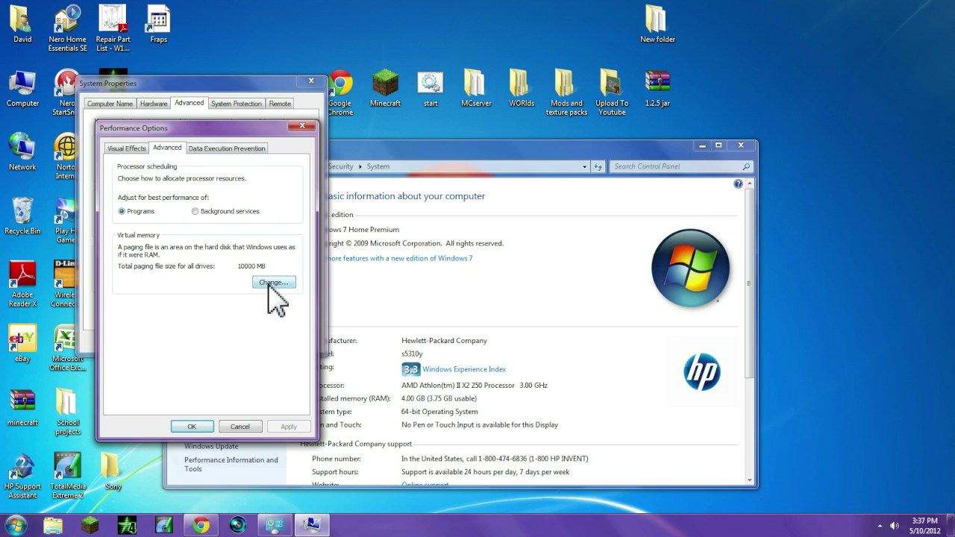
{"action": "left_click", "coordinate": [270, 283]}
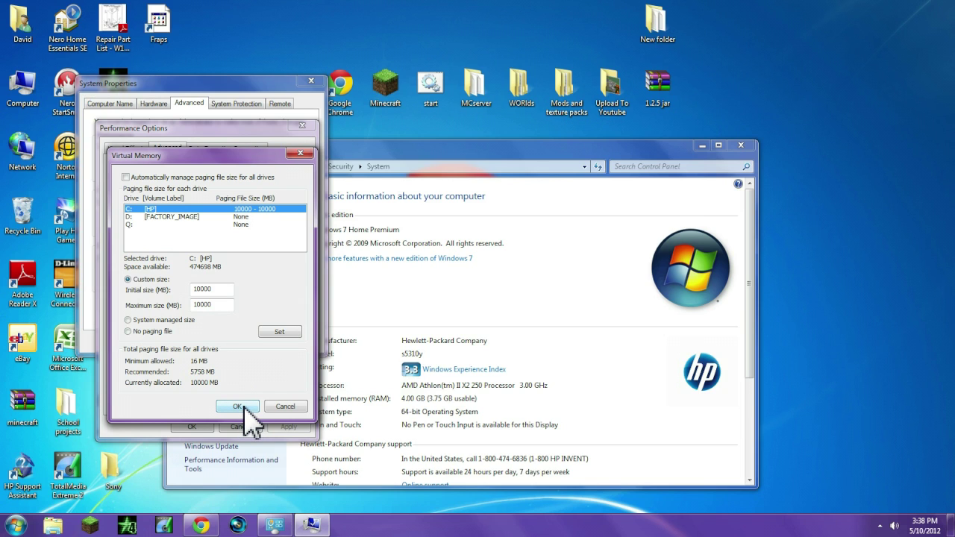
{"action": "left_click", "coordinate": [245, 409]}
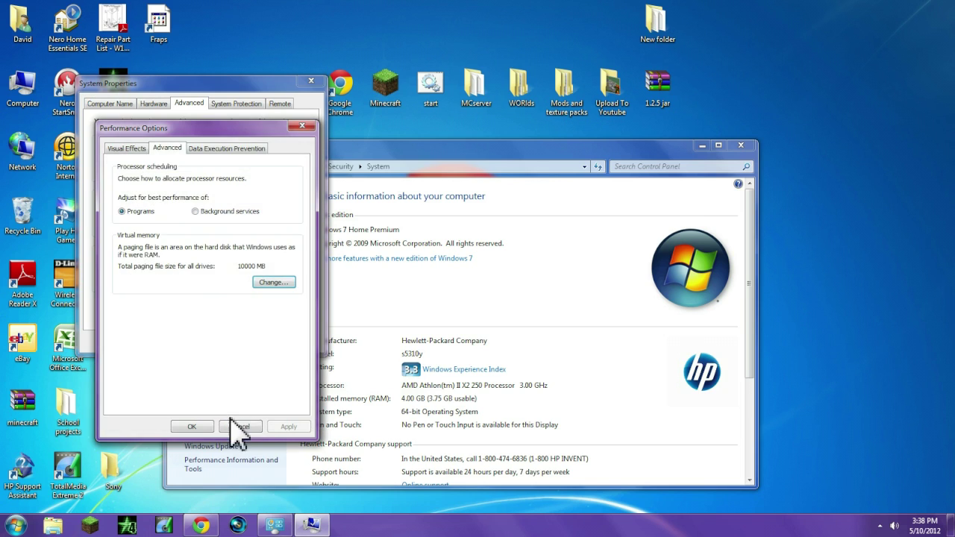
{"action": "left_click", "coordinate": [192, 428]}
Close the system windows, create a New Text Document on the desktop, and launch Notepad
{"action": "left_click", "coordinate": [213, 340]}
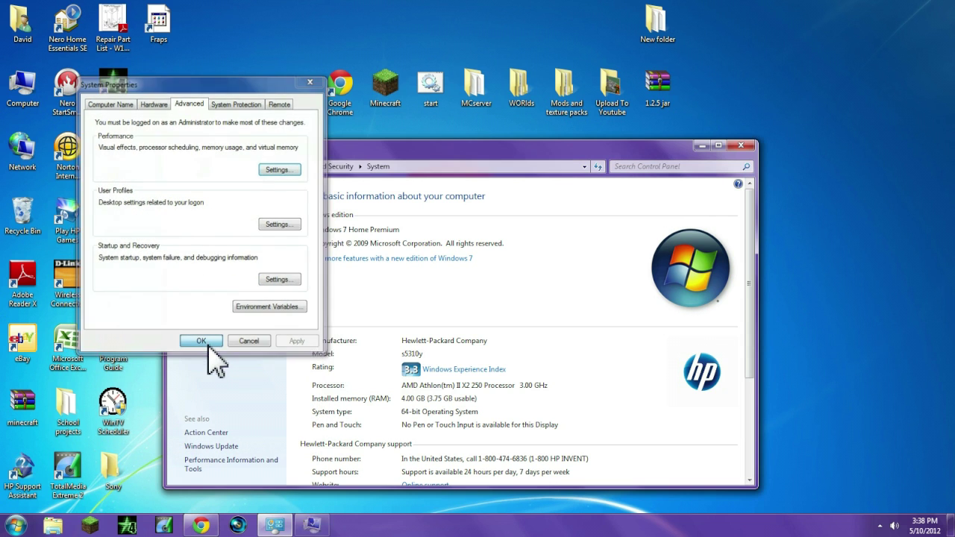
{"action": "left_click", "coordinate": [741, 145]}
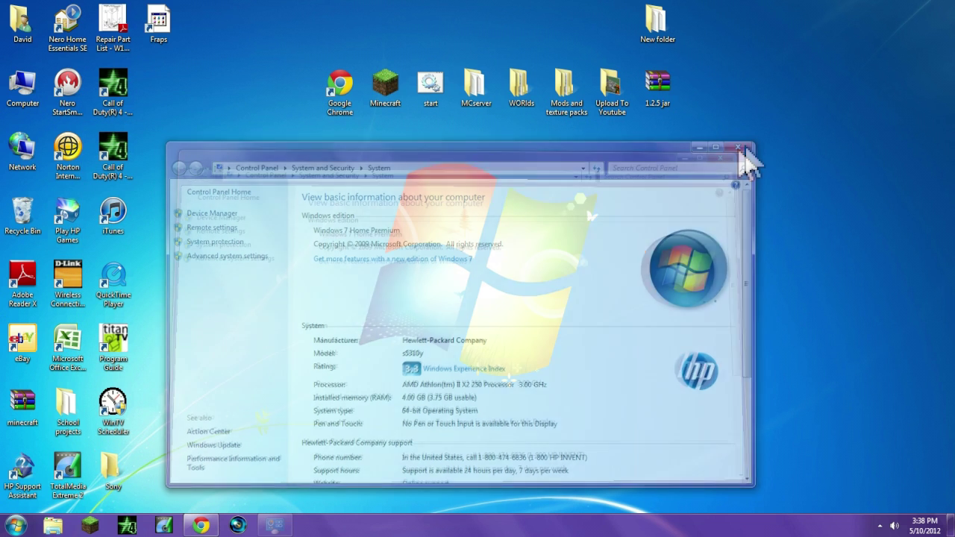
{"action": "right_click", "coordinate": [376, 233]}
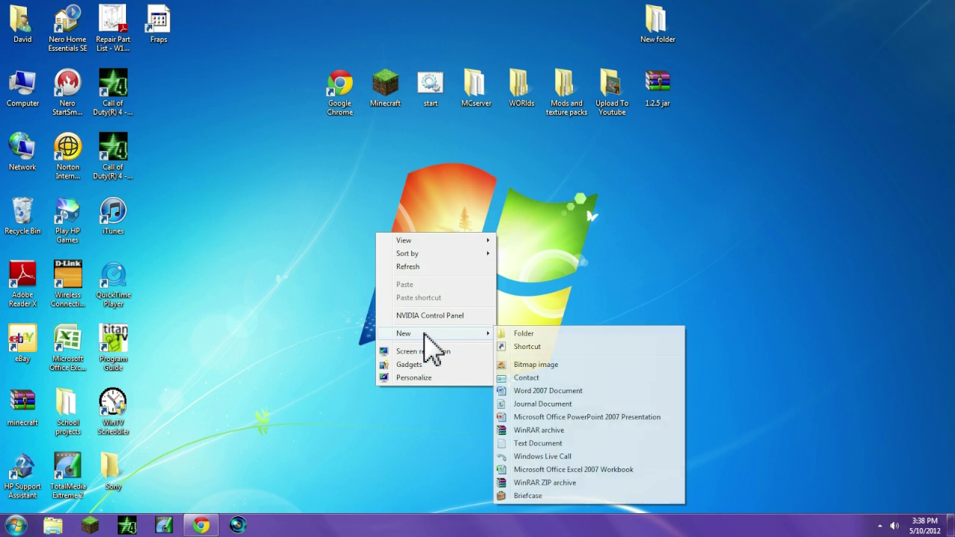
{"action": "mouse_move", "coordinate": [385, 372]}
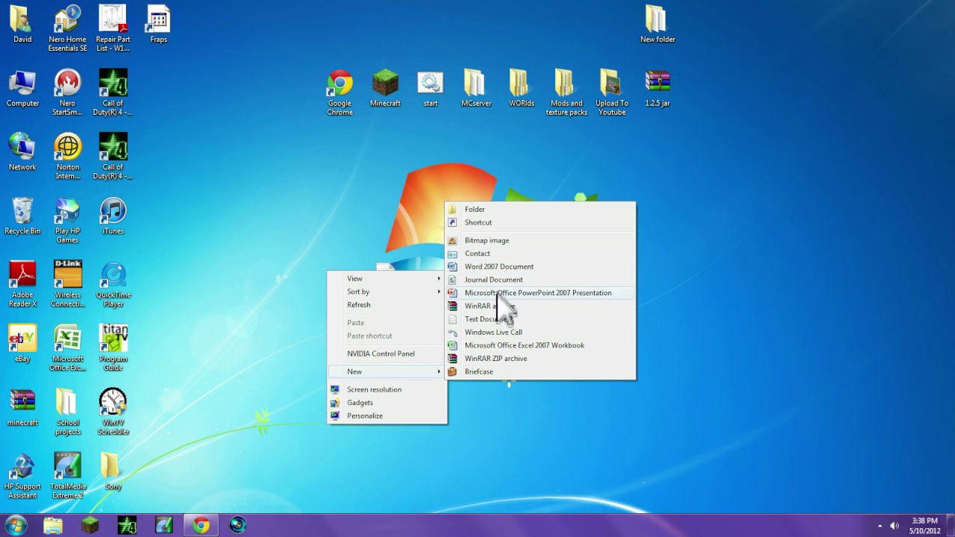
{"action": "left_click", "coordinate": [16, 525]}
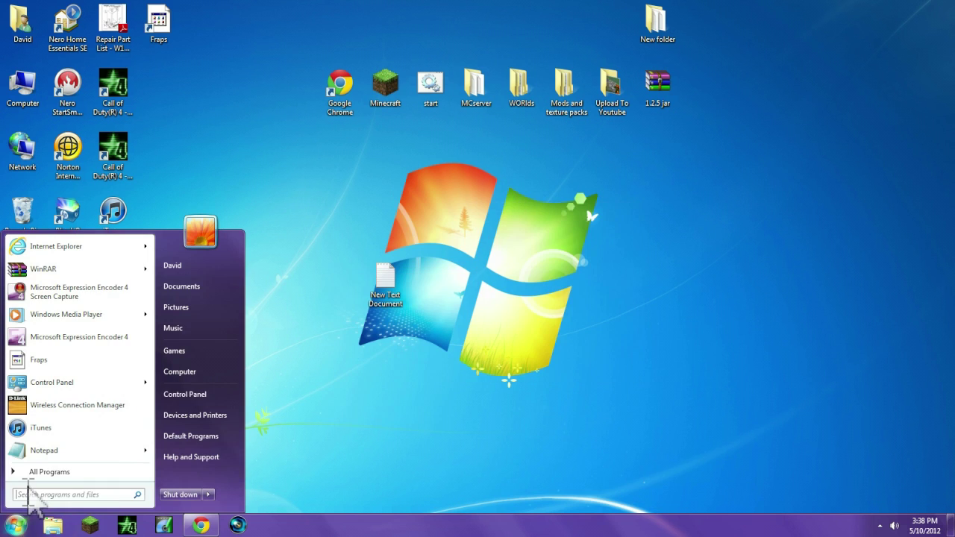
{"action": "mouse_move", "coordinate": [75, 450]}
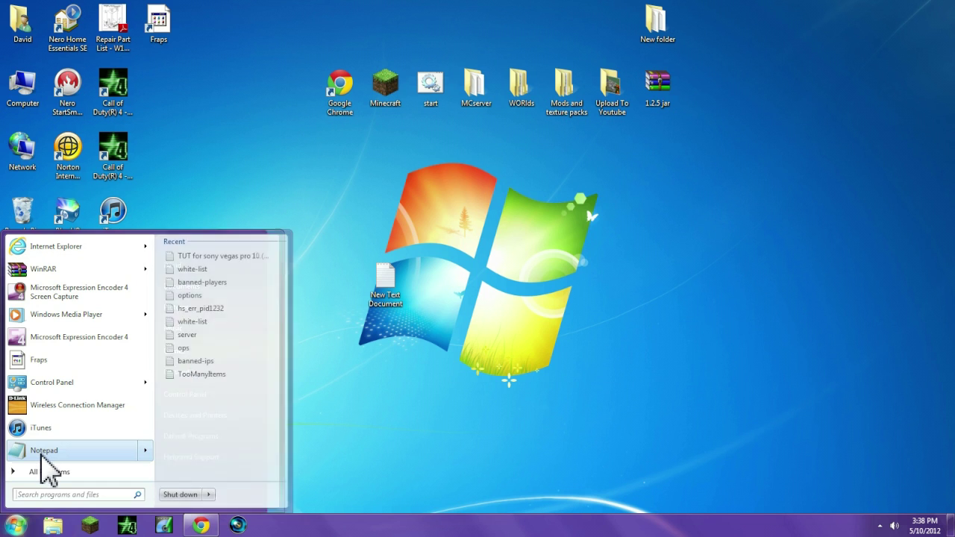
{"action": "right_click", "coordinate": [42, 453]}
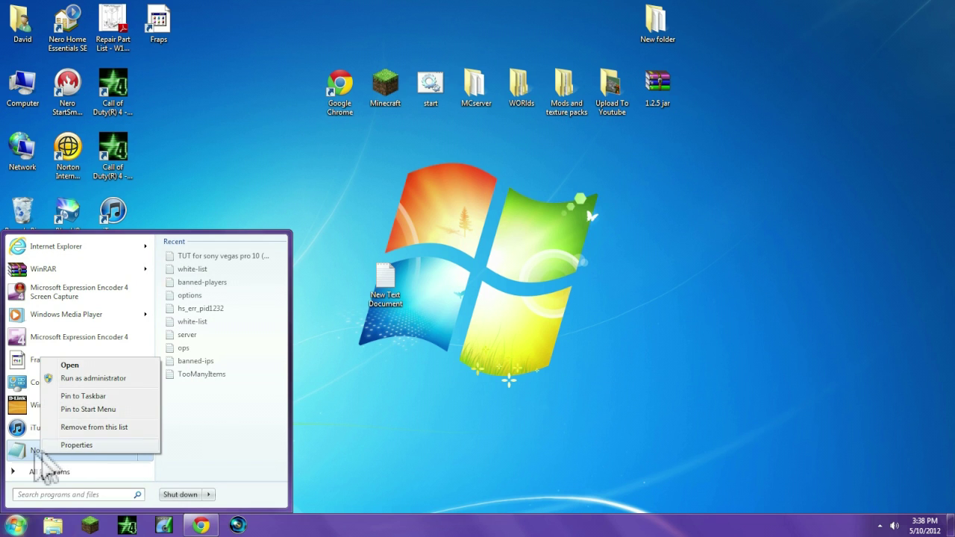
{"action": "left_click", "coordinate": [37, 454]}
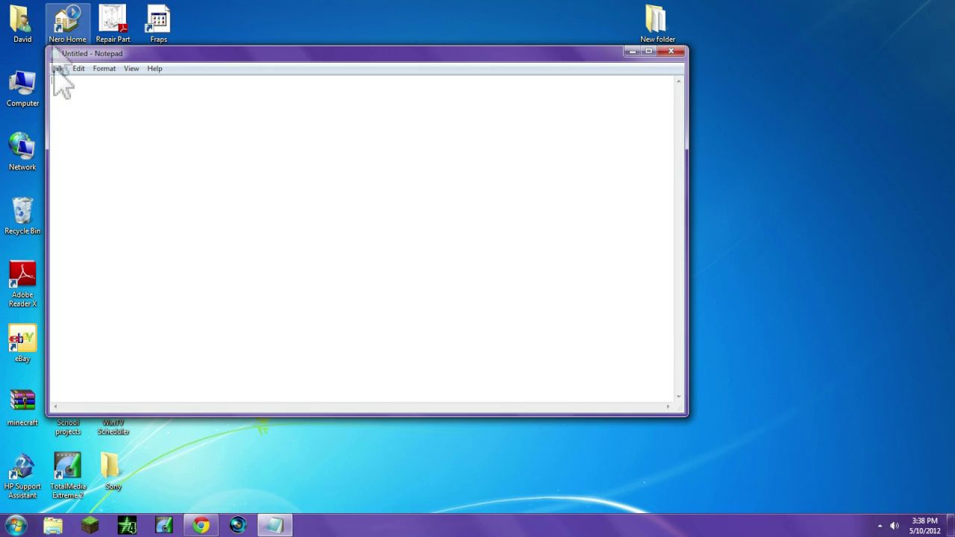
Move Notepad aside, run the existing start script, close its command prompt, and refocus Notepad
{"action": "left_click_drag", "start_coordinate": [209, 54], "coordinate": [334, 135]}
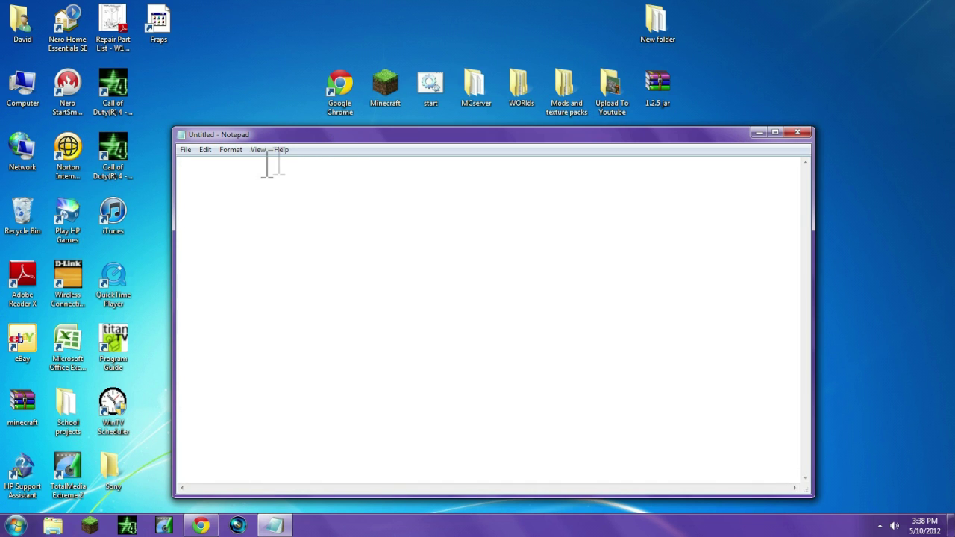
{"action": "double_click", "coordinate": [431, 86]}
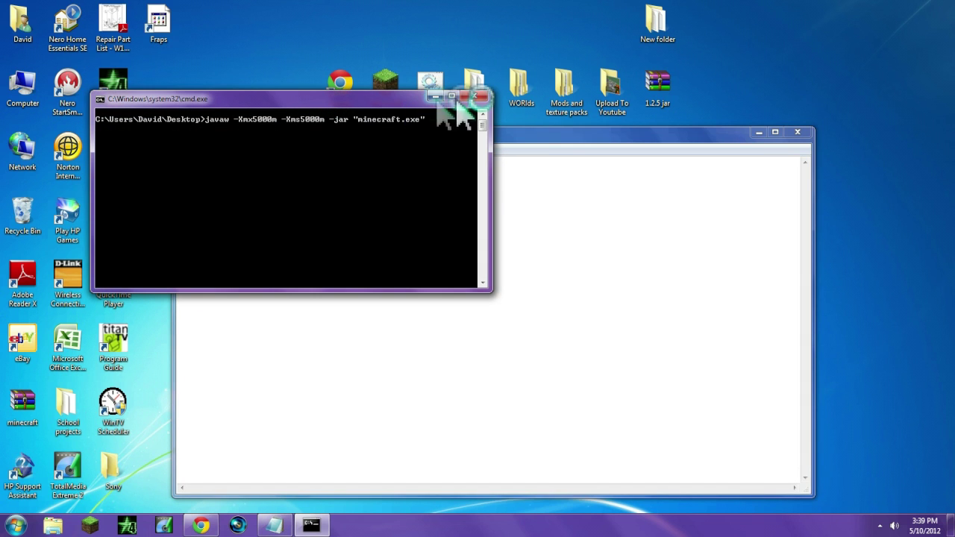
{"action": "left_click", "coordinate": [477, 99]}
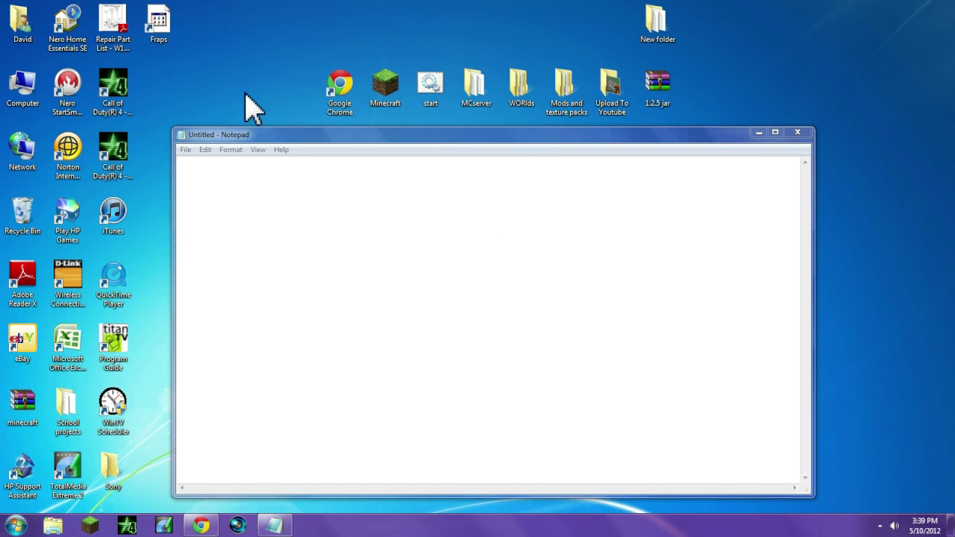
{"action": "left_click", "coordinate": [265, 249]}
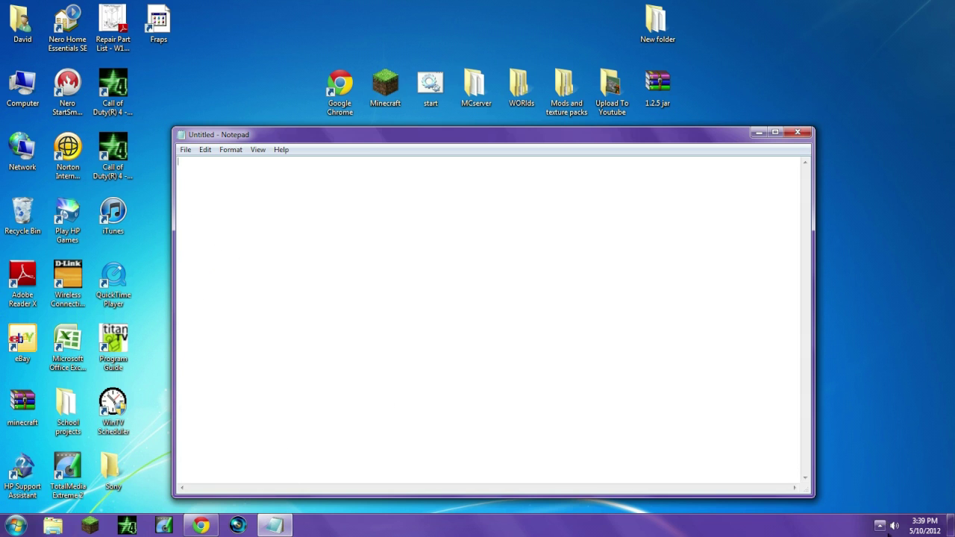
Check the recorder's tray options, then paste javaw -Xmx5000m -Xms5000m -jar "minecraft.exe" into Notepad
{"action": "left_click", "coordinate": [879, 525]}
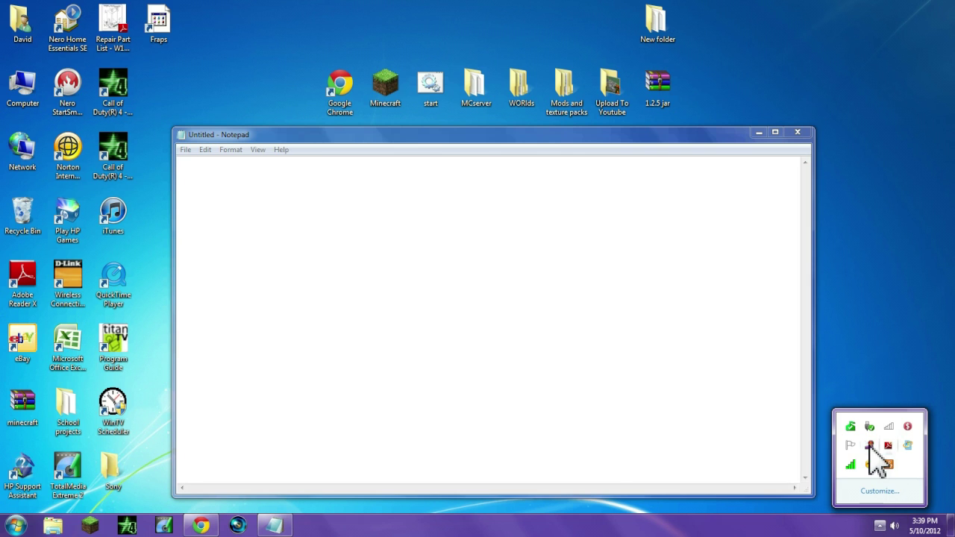
{"action": "right_click", "coordinate": [869, 444]}
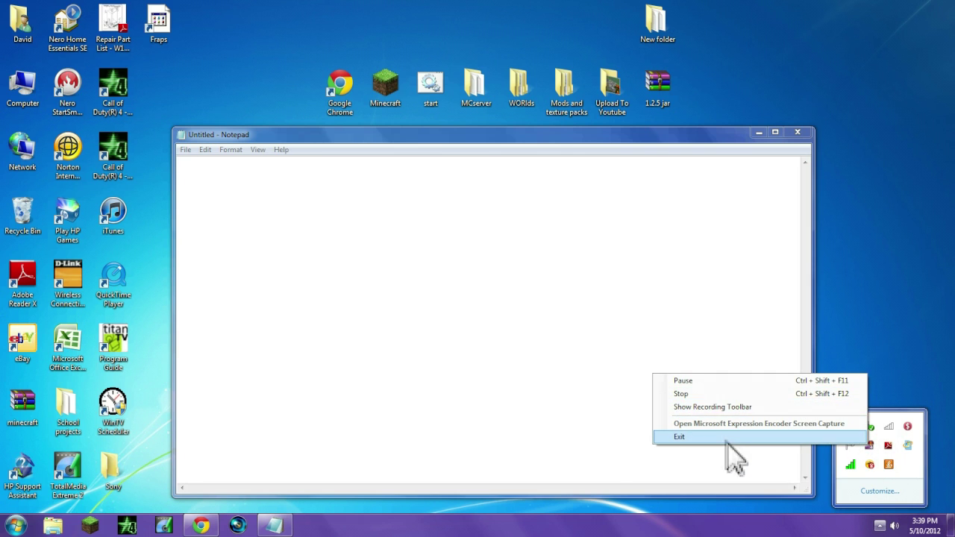
{"action": "left_click", "coordinate": [867, 349]}
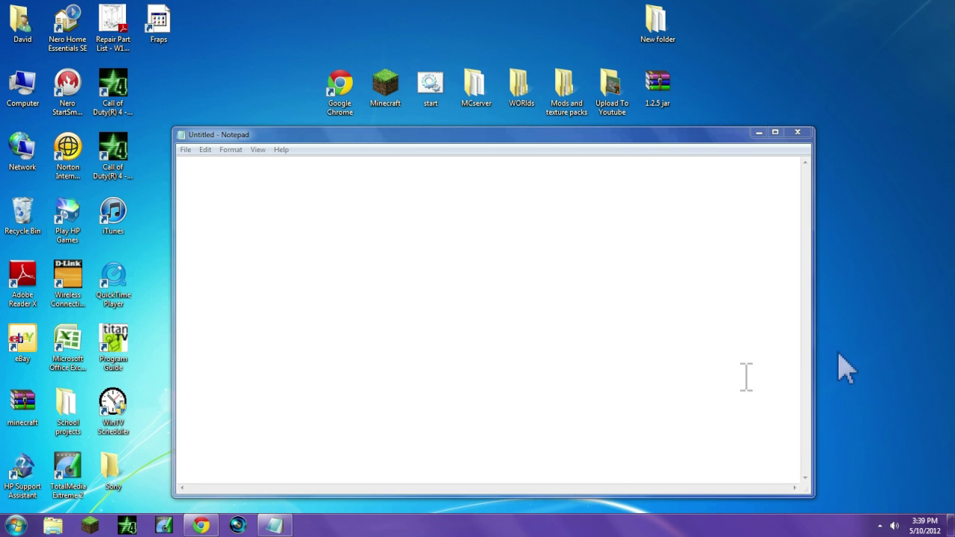
{"action": "left_click", "coordinate": [305, 256]}
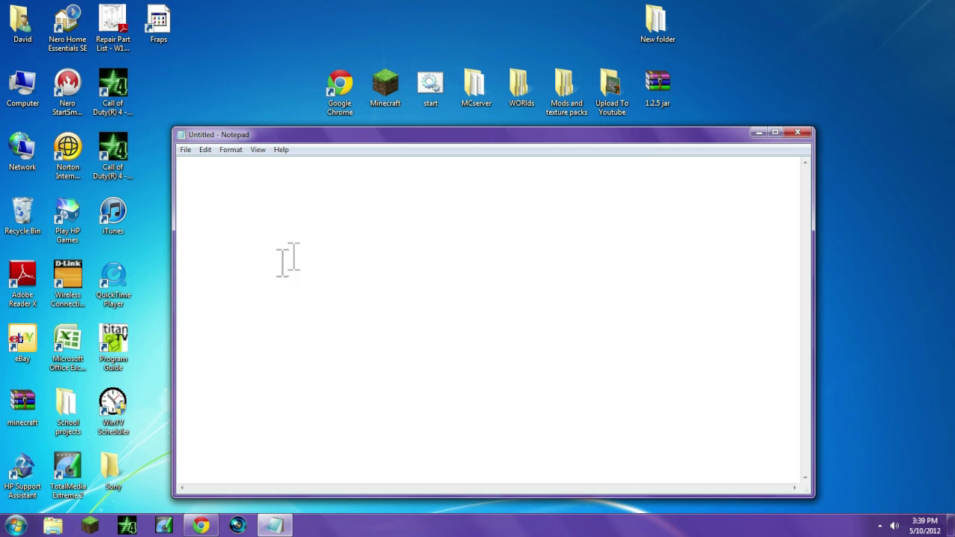
{"action": "type", "text": "javaw -Xmx5000m -Xms5000m -jar \"minecraft.exe\""}
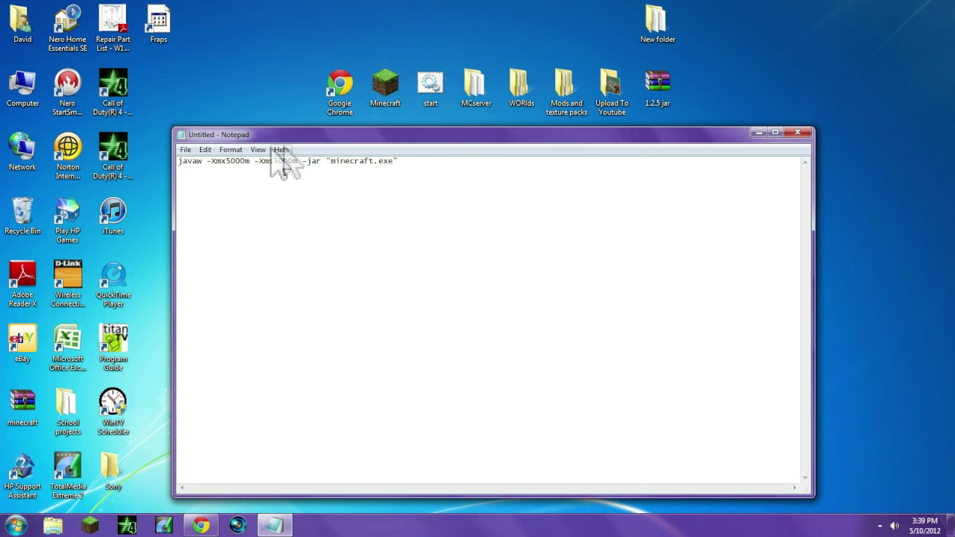
Save the document to the Desktop as start.bat (All Files type), replacing the old copy, then close Notepad
{"action": "left_click", "coordinate": [185, 150]}
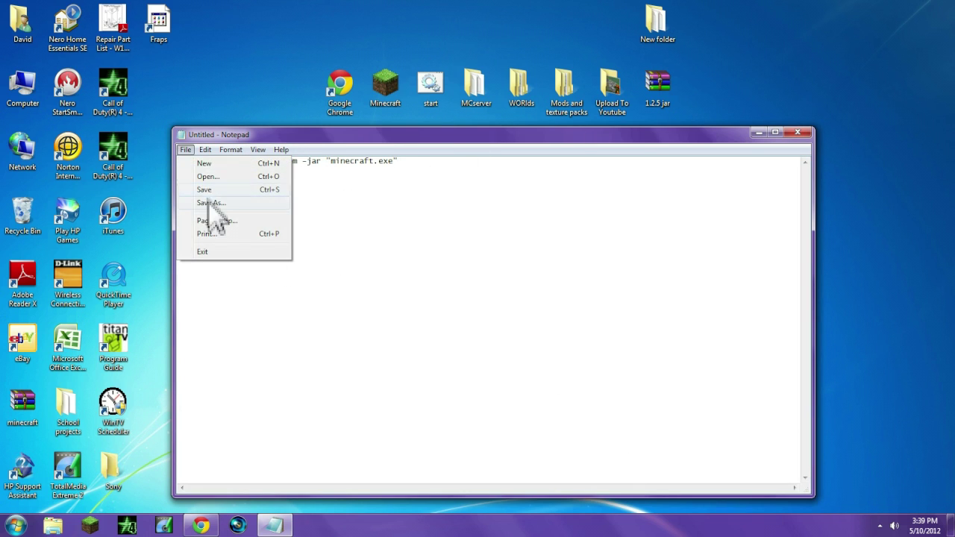
{"action": "left_click", "coordinate": [209, 203]}
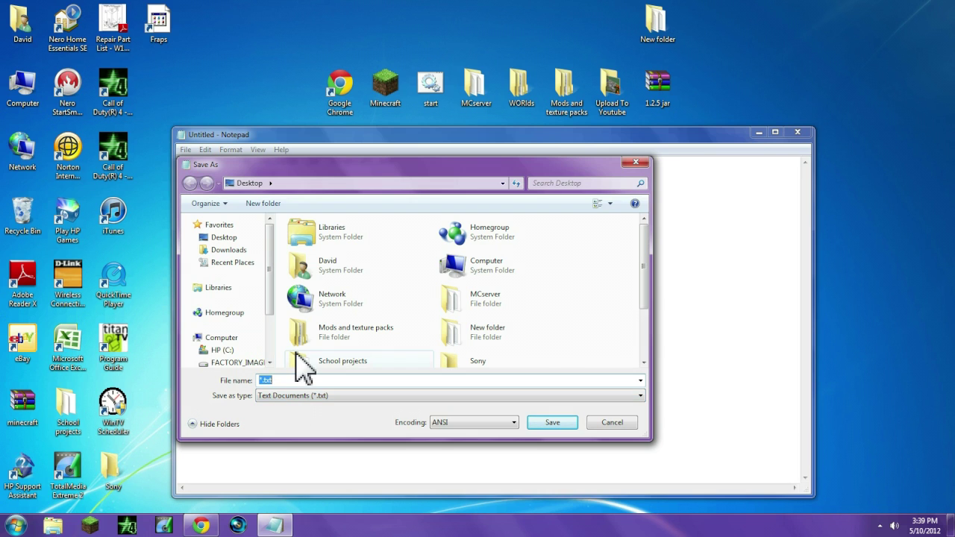
{"action": "type", "text": "start.bat"}
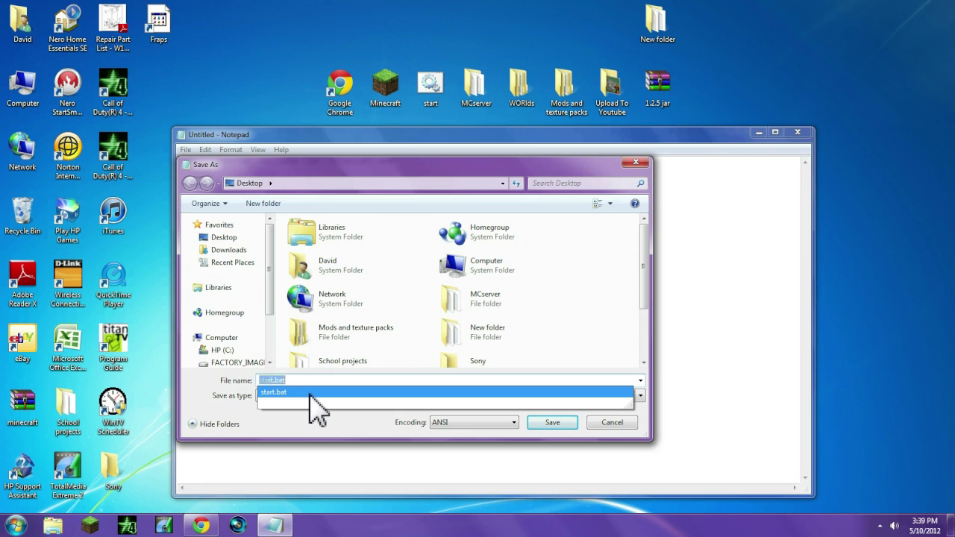
{"action": "left_click", "coordinate": [310, 393]}
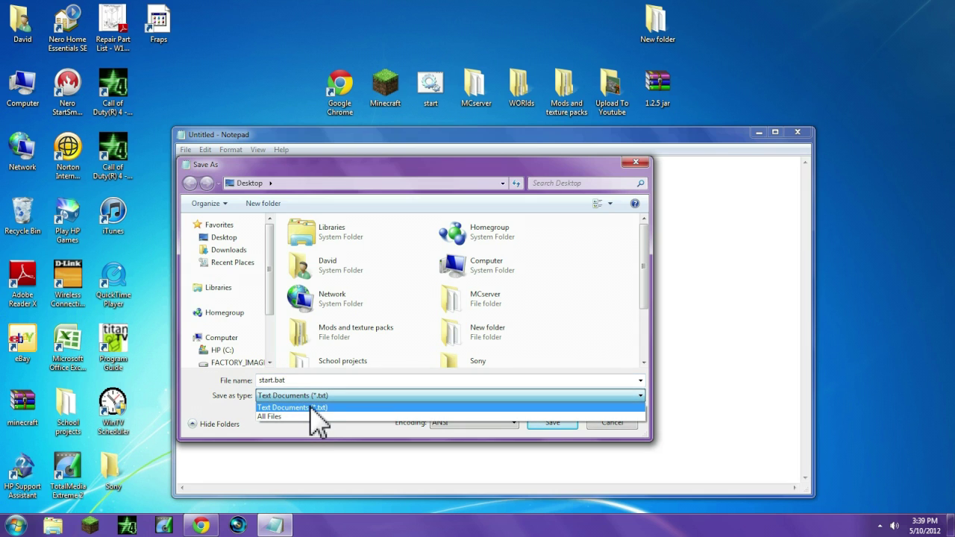
{"action": "left_click", "coordinate": [307, 416]}
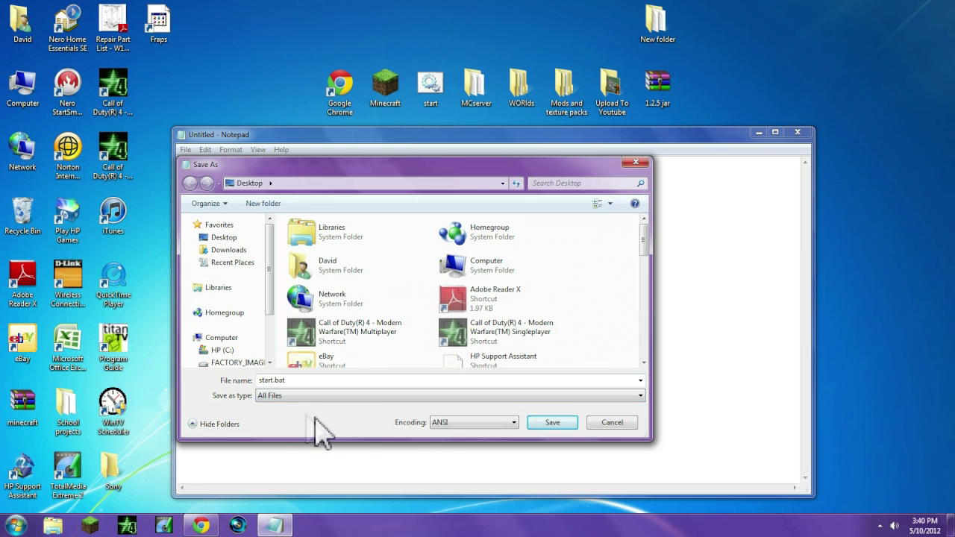
{"action": "left_click", "coordinate": [446, 422]}
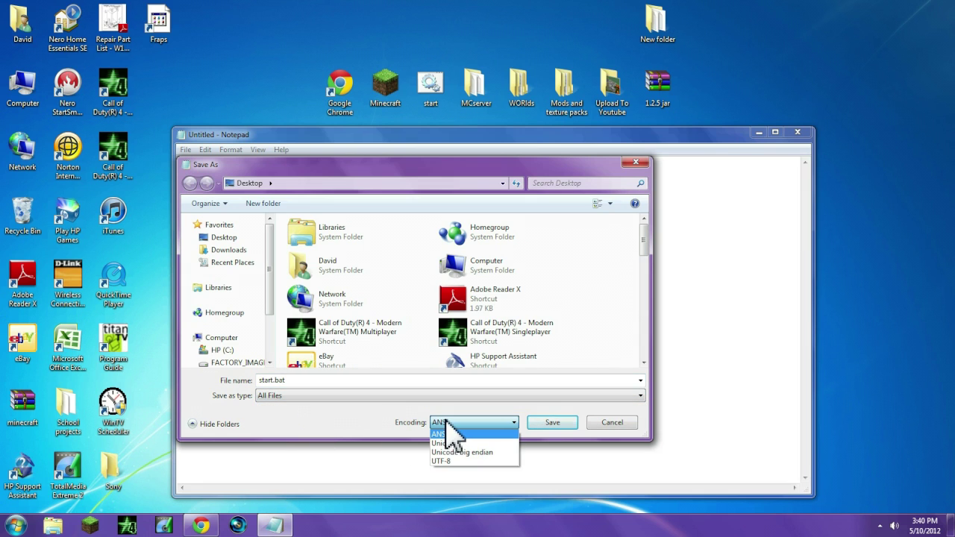
{"action": "left_click", "coordinate": [548, 423]}
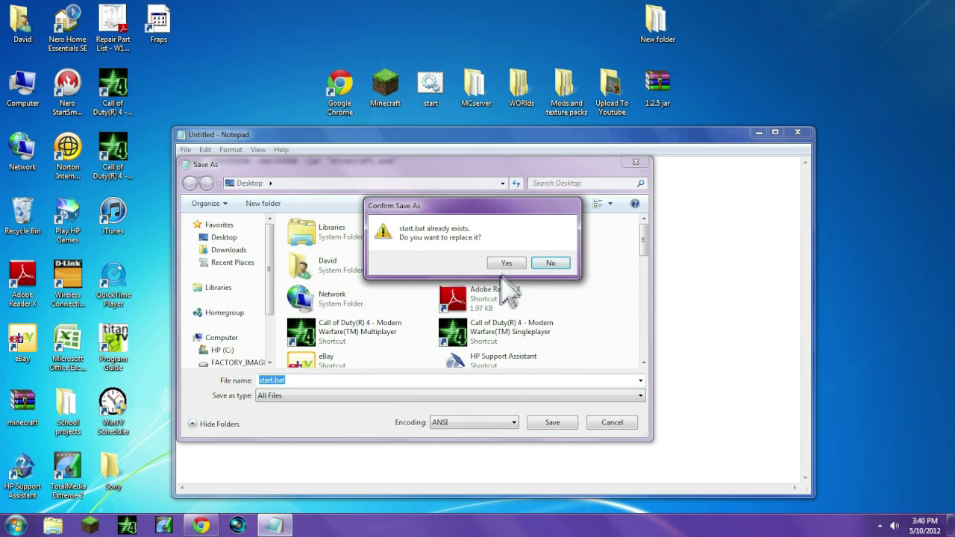
{"action": "left_click", "coordinate": [507, 263]}
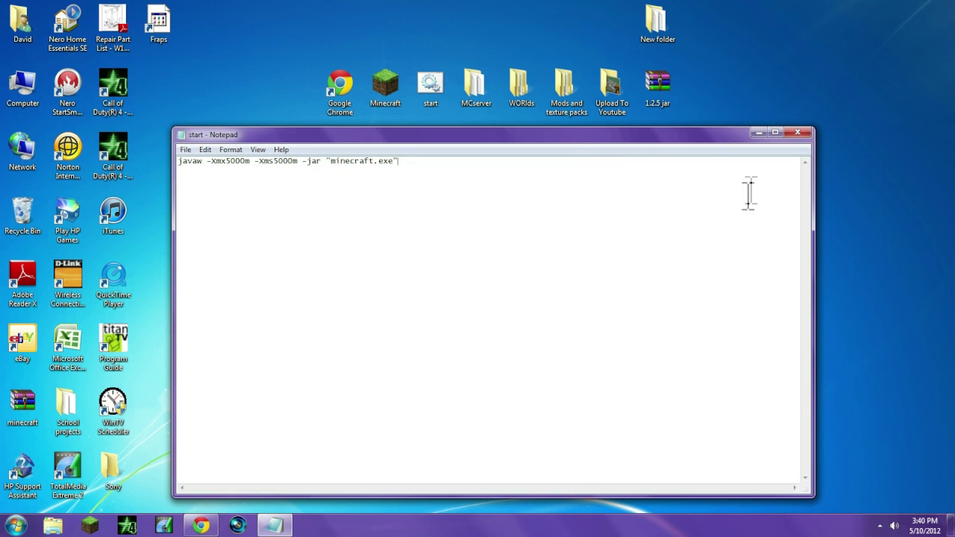
{"action": "left_click", "coordinate": [797, 134]}
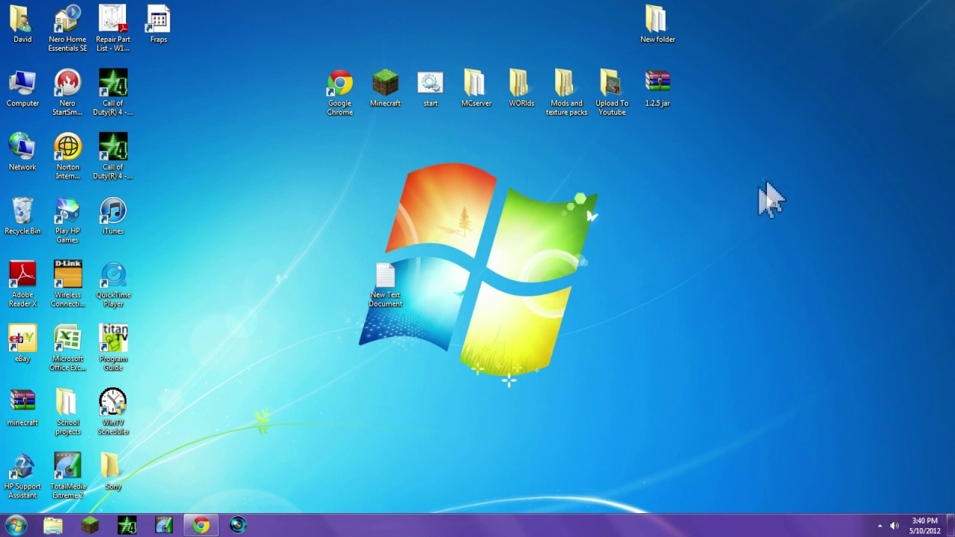
Run start.bat from the desktop, log in to the launcher, and maximize the Minecraft window
{"action": "left_click_drag", "start_coordinate": [760, 183], "coordinate": [496, 202]}
{"action": "mouse_move", "coordinate": [430, 88]}
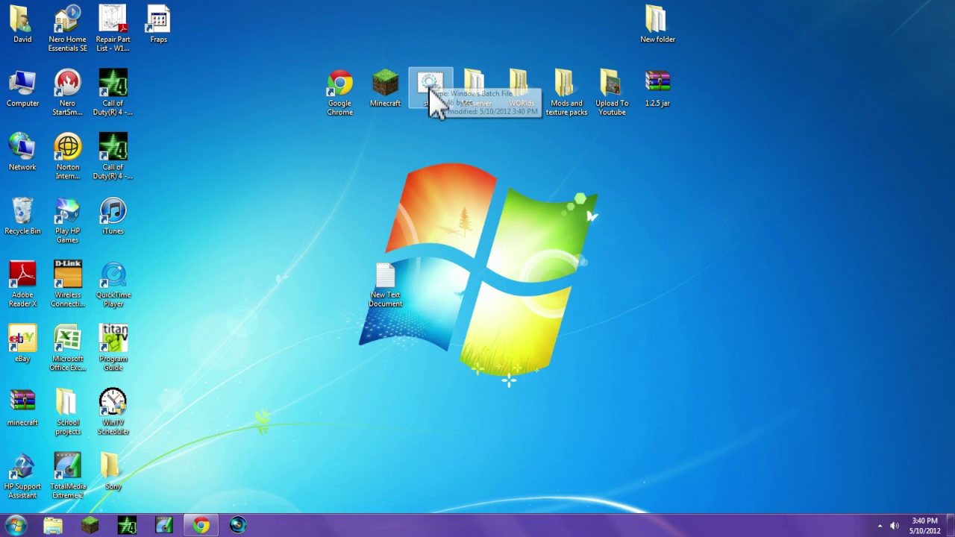
{"action": "left_click", "coordinate": [430, 104]}
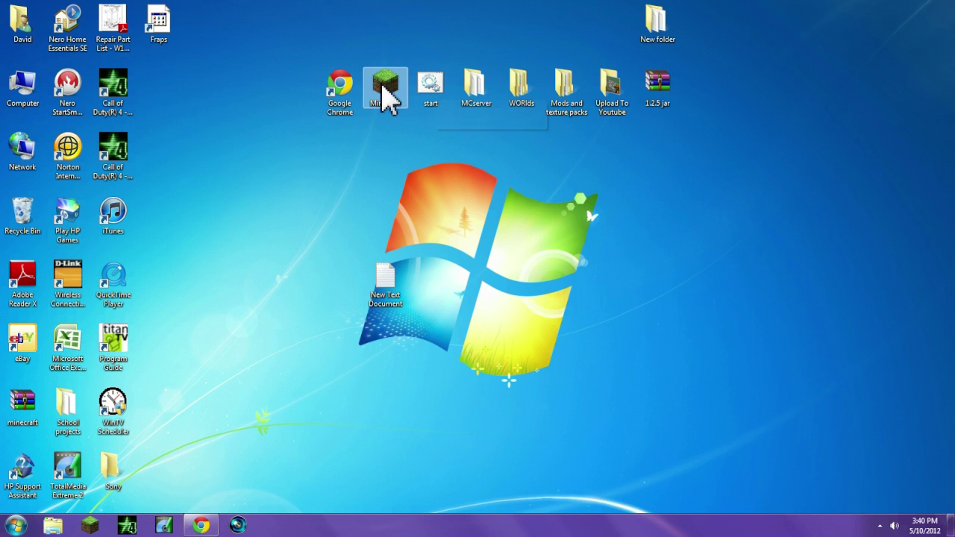
{"action": "double_click", "coordinate": [430, 95]}
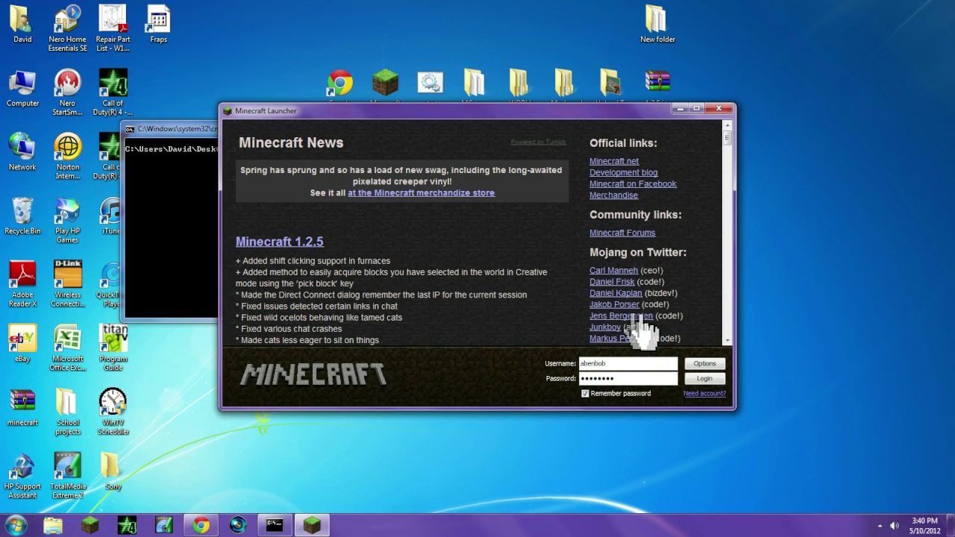
{"action": "left_click", "coordinate": [705, 379]}
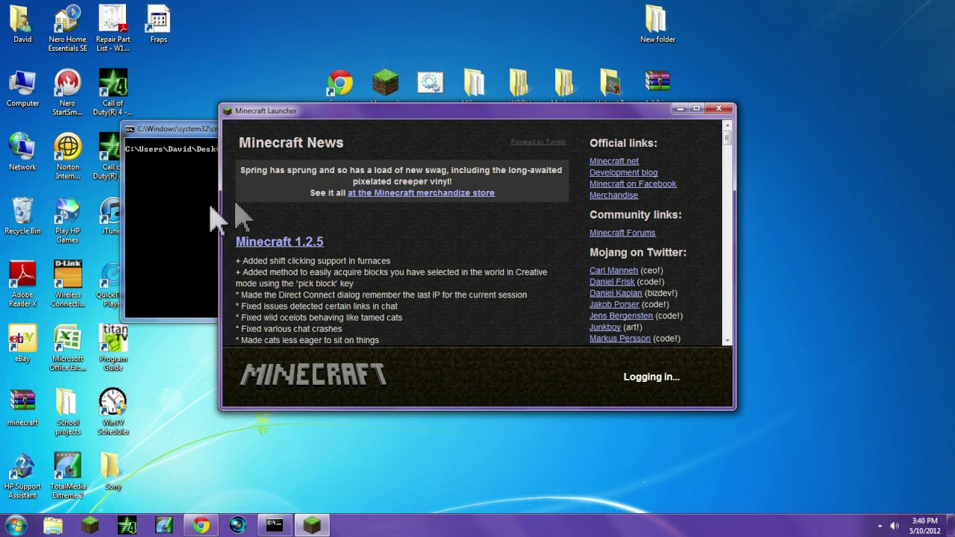
{"action": "left_click", "coordinate": [177, 157]}
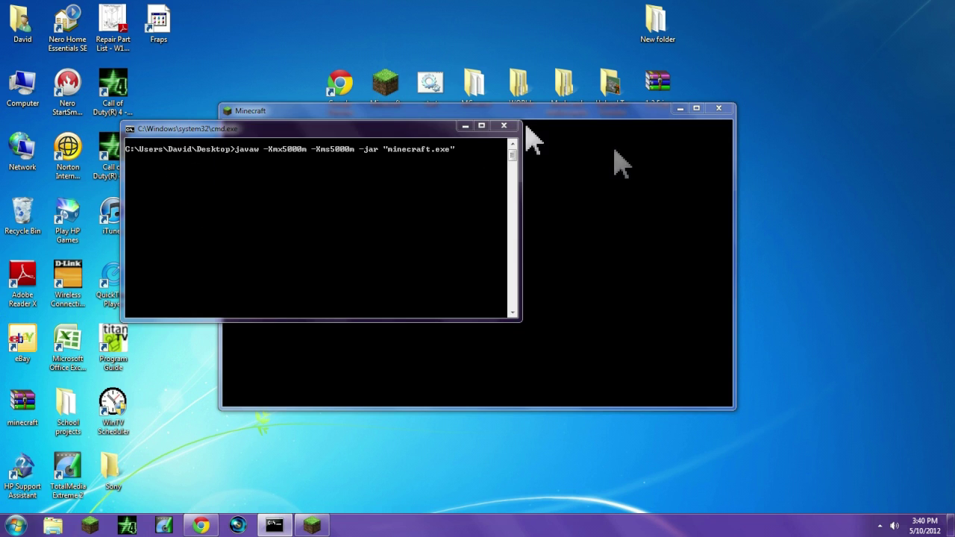
{"action": "left_click", "coordinate": [452, 113]}
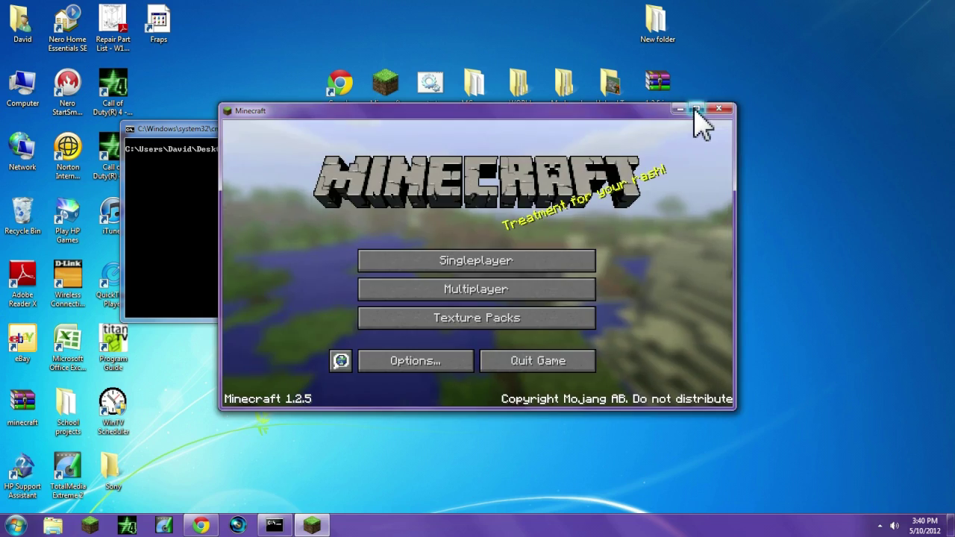
{"action": "left_click", "coordinate": [698, 109]}
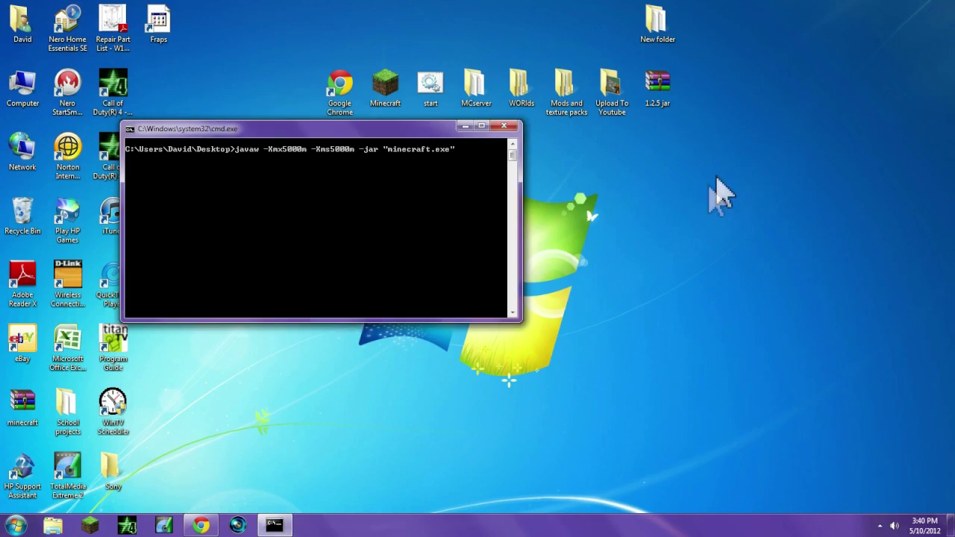
Open the desktop start.bat in Notepad using its right-click Edit command
{"action": "right_click", "coordinate": [443, 79]}
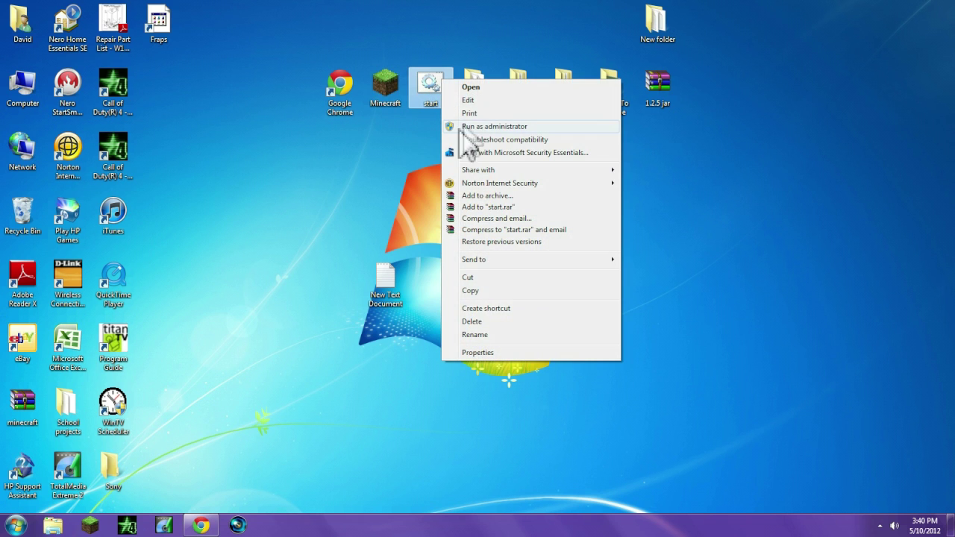
{"action": "left_click", "coordinate": [473, 101]}
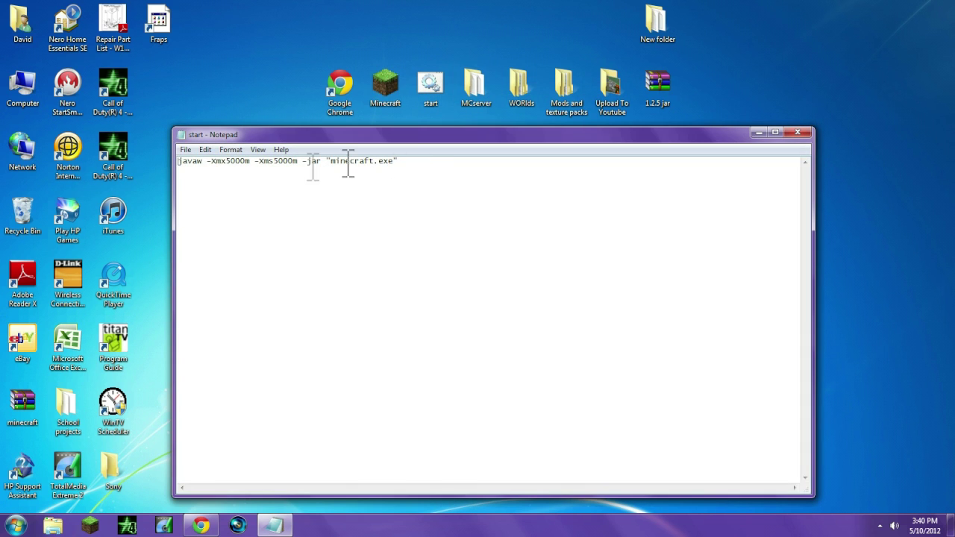